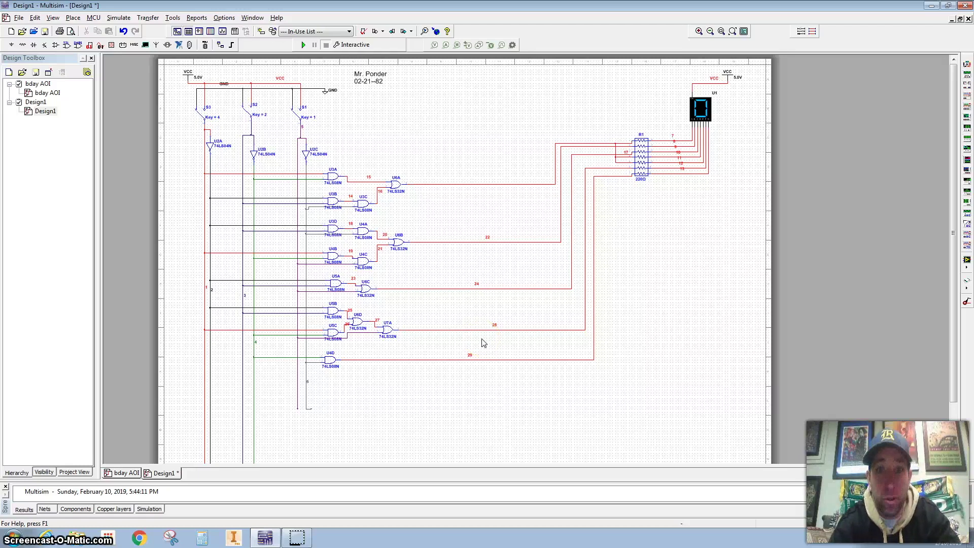
# Paste the Gates/Chips table: 3 inverters on 1 chip, 11 ANDs on 3 chips, 4 ORs on 1 chip
pyautogui.hotkey('ctrl', 'v')
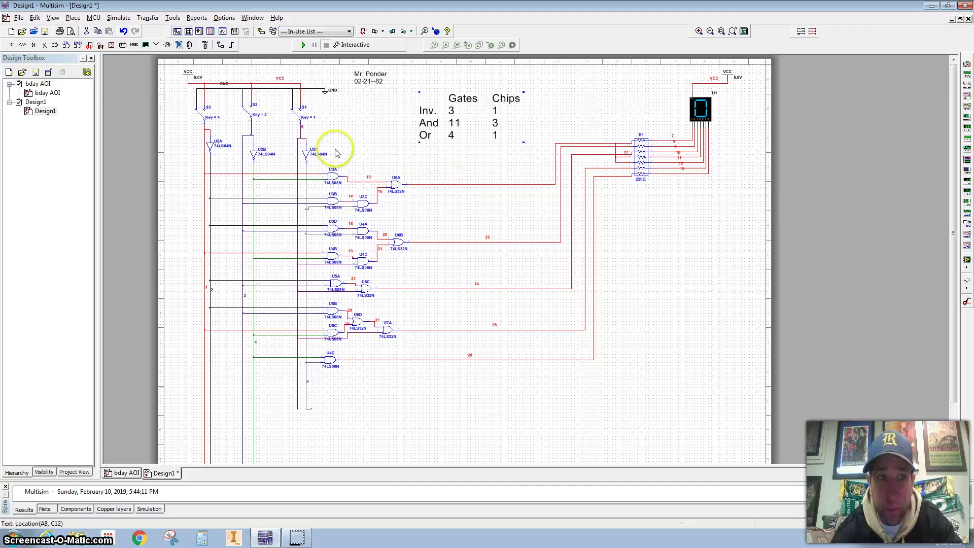
# Add a larger-font text label "a, d, e = xy'+x'yz'" beside the top output wire
pyautogui.click(73, 17)
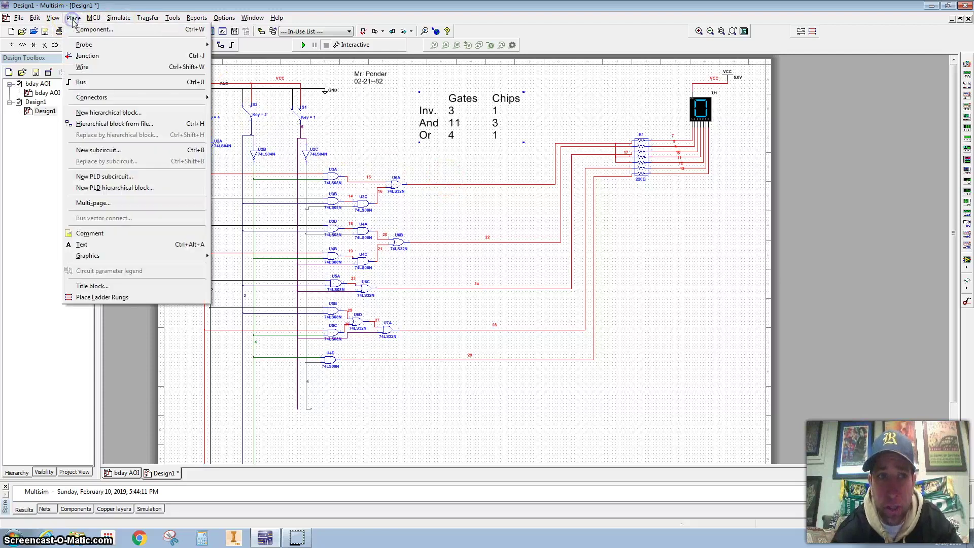
pyautogui.click(81, 244)
pyautogui.click(418, 183)
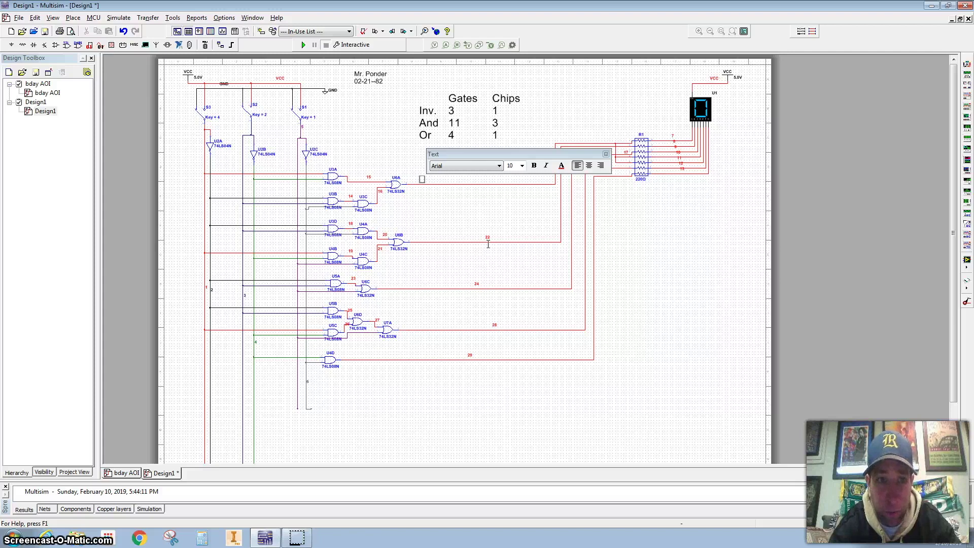
pyautogui.click(521, 166)
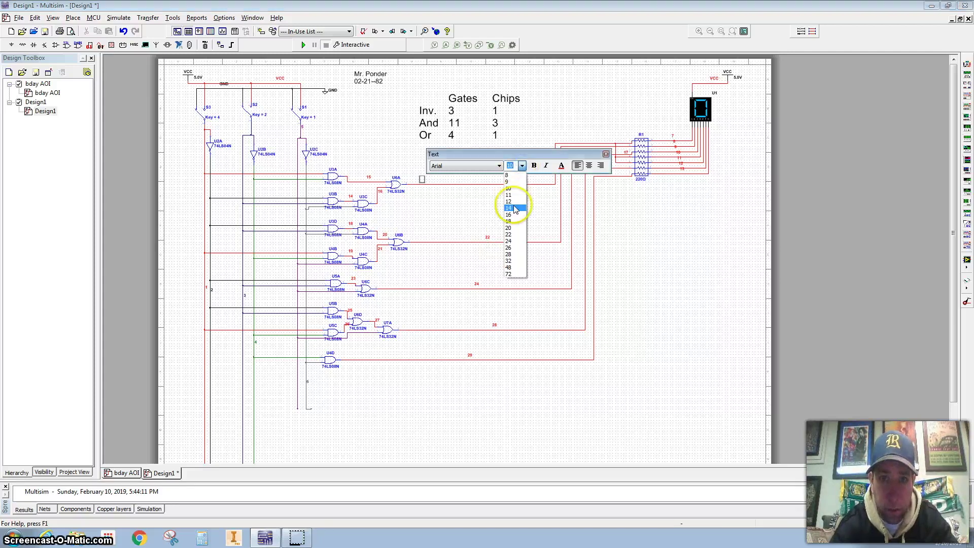
pyautogui.click(508, 206)
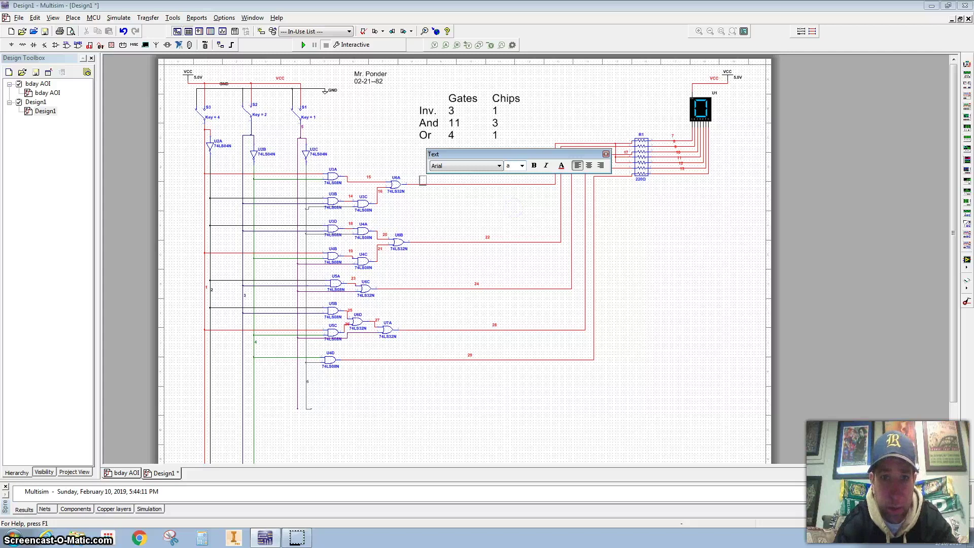
pyautogui.click(487, 205)
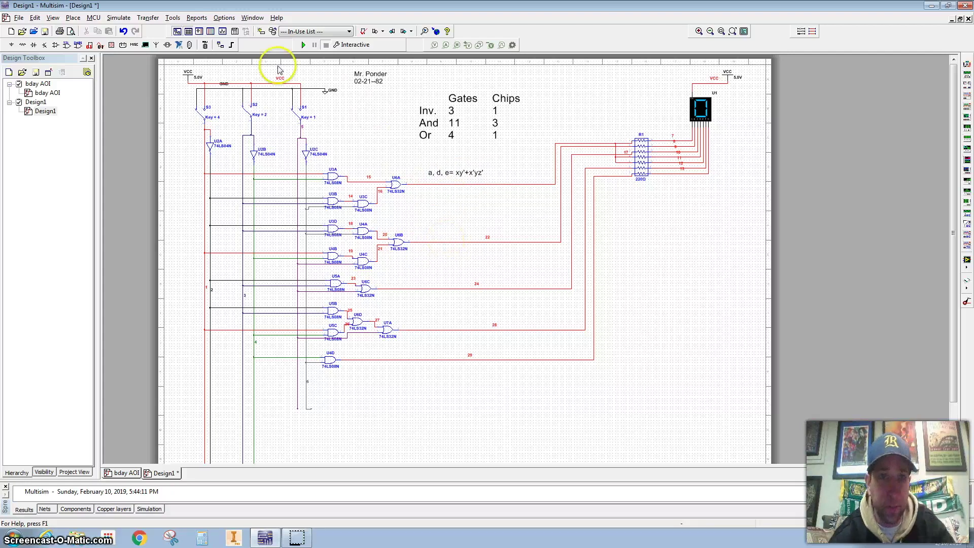
# Place another text annotation for the b, c, f and g segment formulas
pyautogui.click(73, 19)
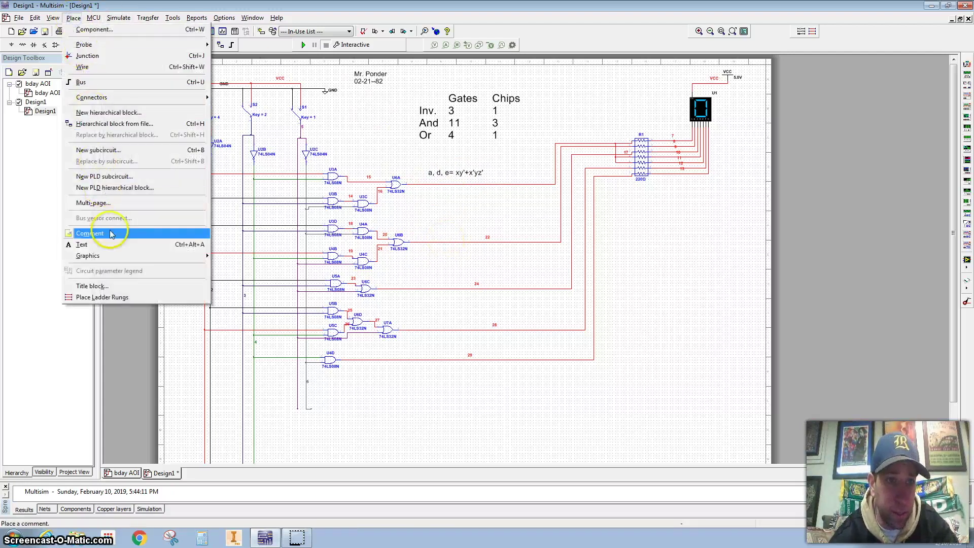
pyautogui.click(107, 248)
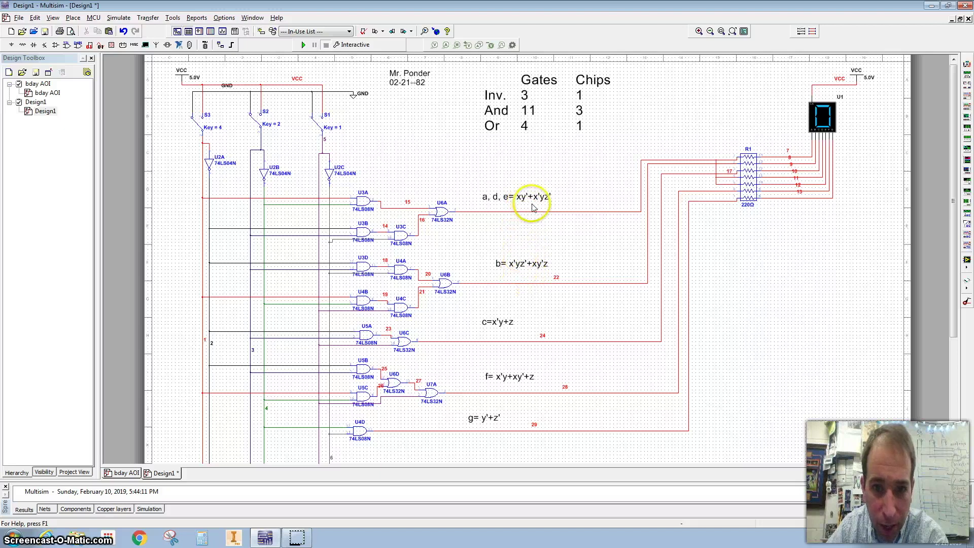
pyautogui.scroll(1, 539, 198)
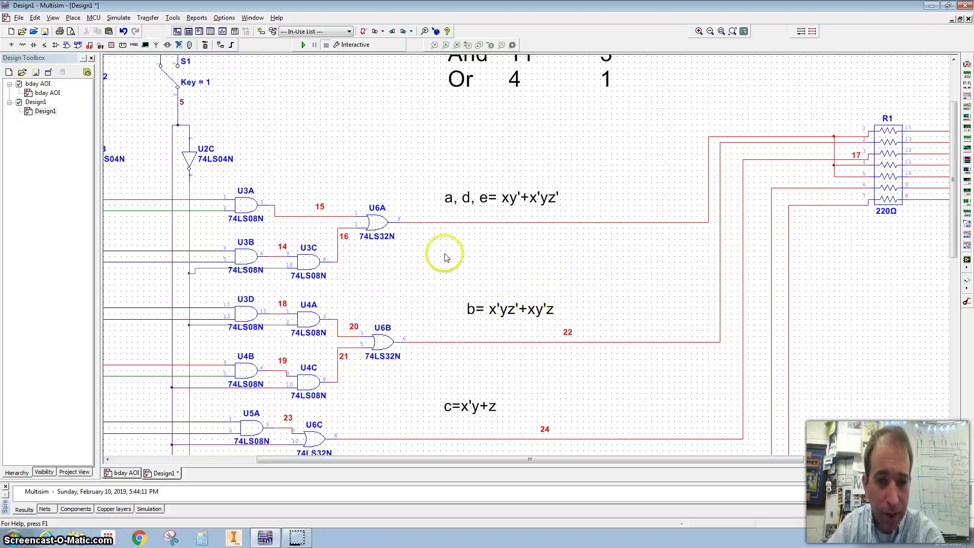
pyautogui.scroll(-2, 442, 252)
pyautogui.scroll(1, 324, 255)
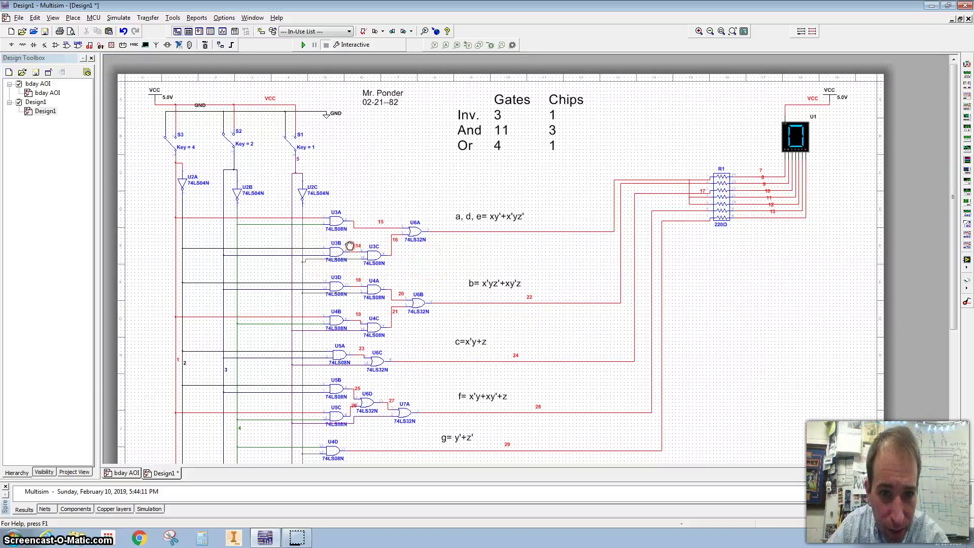
pyautogui.scroll(1, 325, 259)
pyautogui.scroll(1, 327, 265)
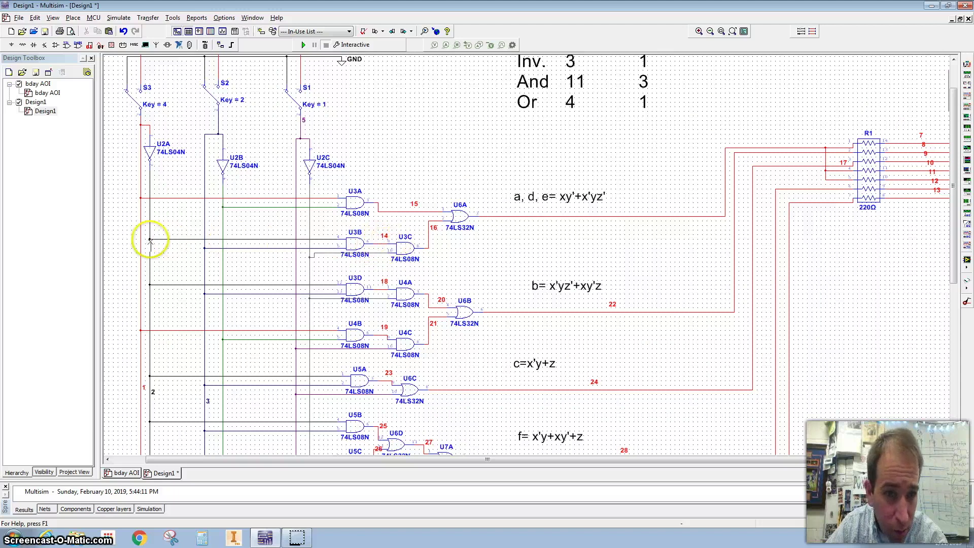
# Delete duplicate AND gate U3D and wire U4A's free input to U3B's net 14
pyautogui.click(356, 245)
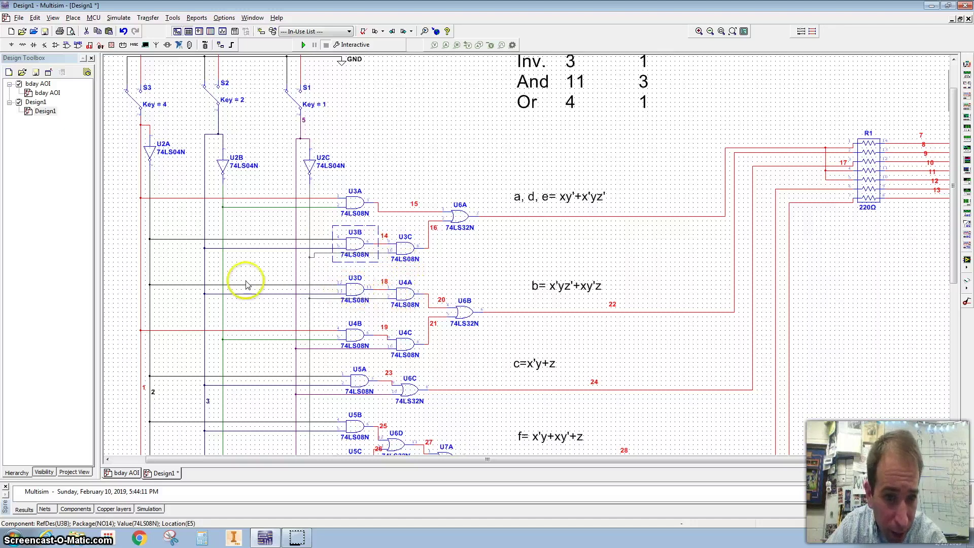
pyautogui.click(355, 288)
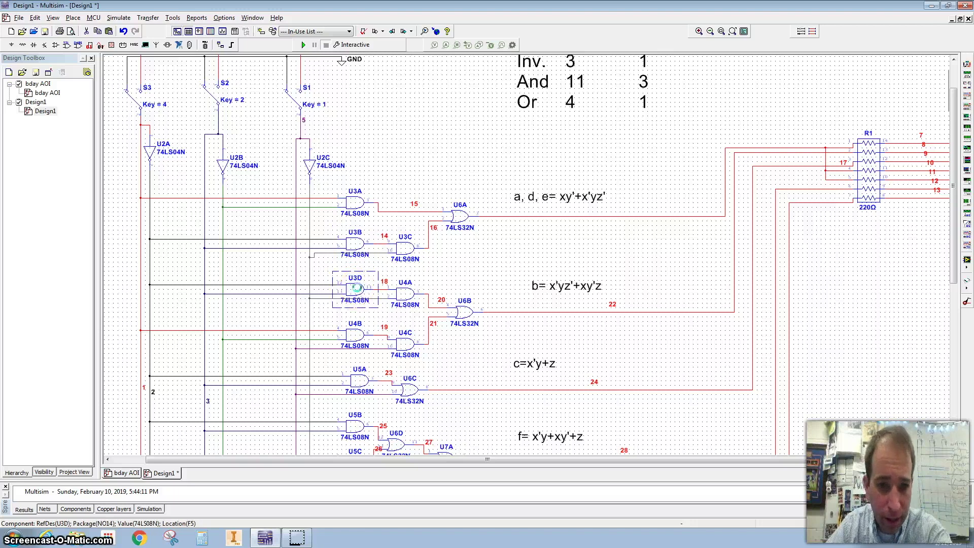
pyautogui.press('Delete')
pyautogui.click(387, 289)
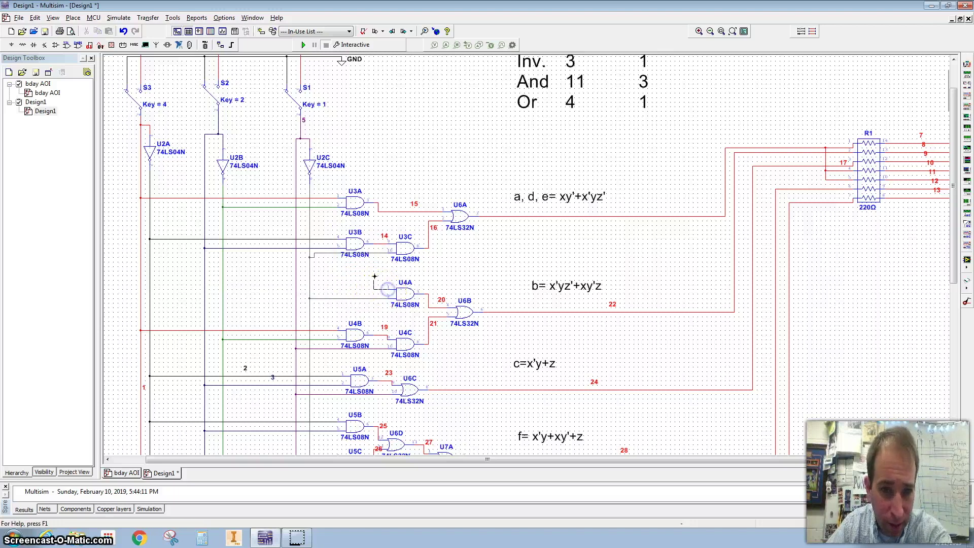
pyautogui.click(379, 242)
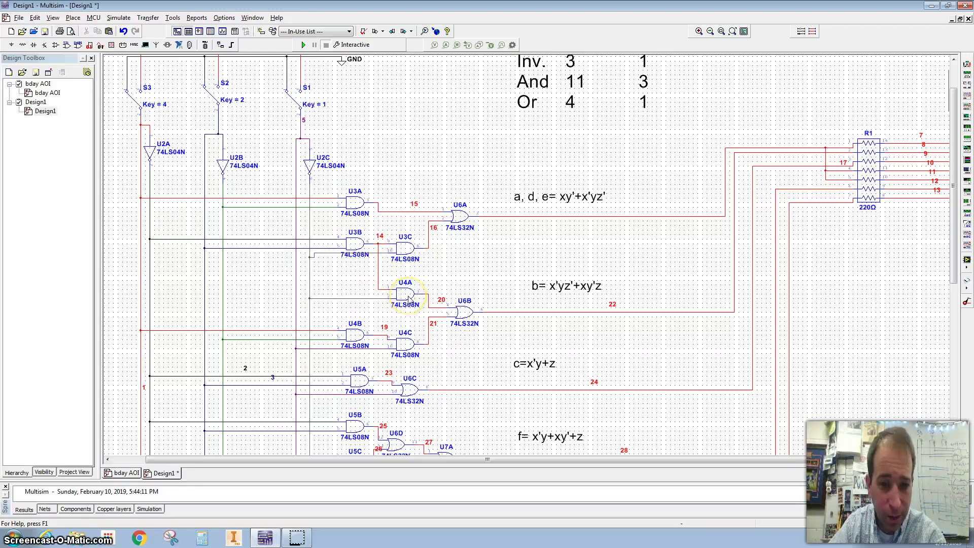
pyautogui.moveTo(406, 304); pyautogui.dragTo(416, 282)
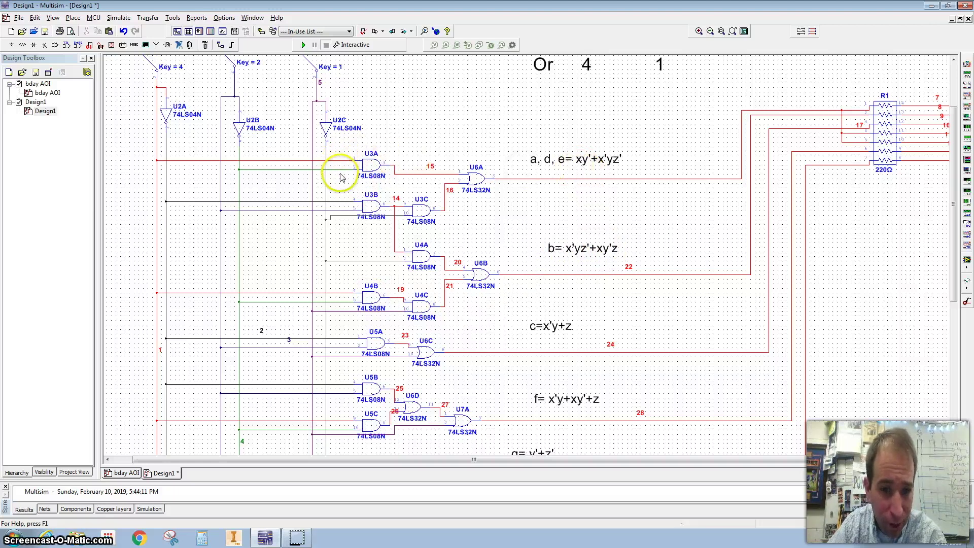
# Delete duplicate AND gate U4B and wire U4C's input to U3A's output on net 15
pyautogui.click(371, 298)
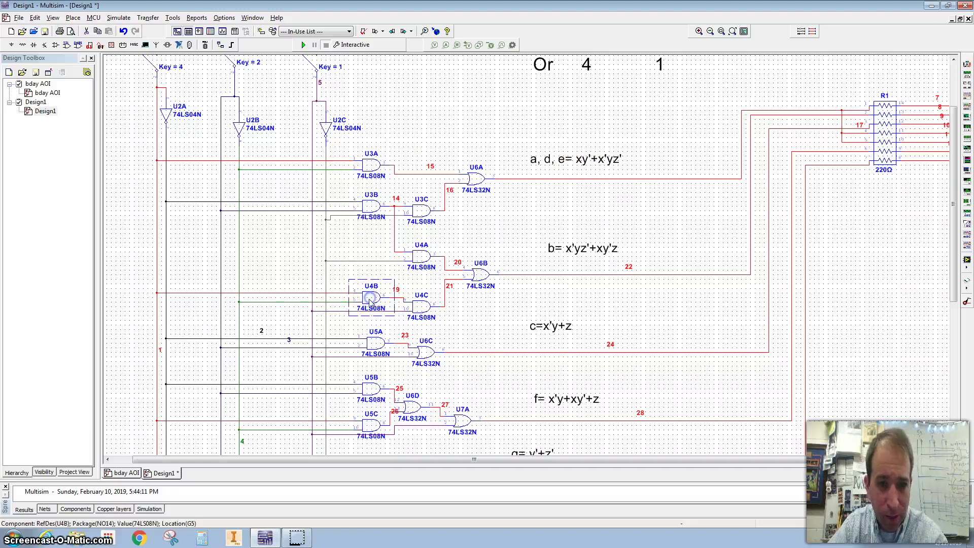
pyautogui.press('Delete')
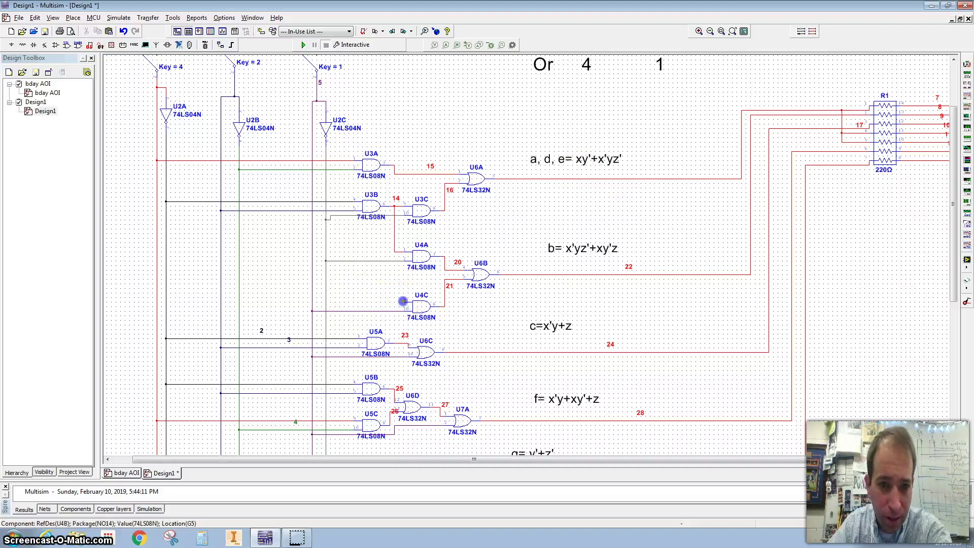
pyautogui.click(403, 301)
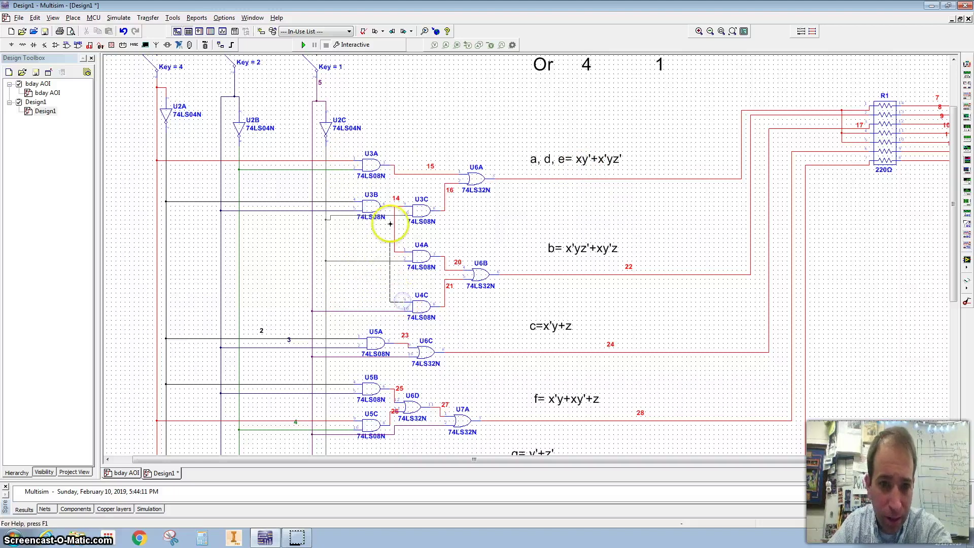
pyautogui.click(399, 173)
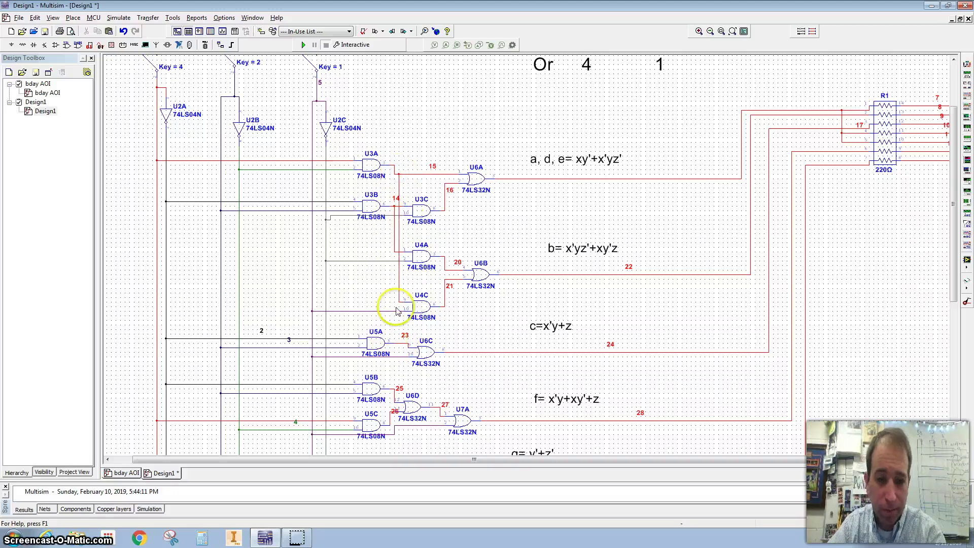